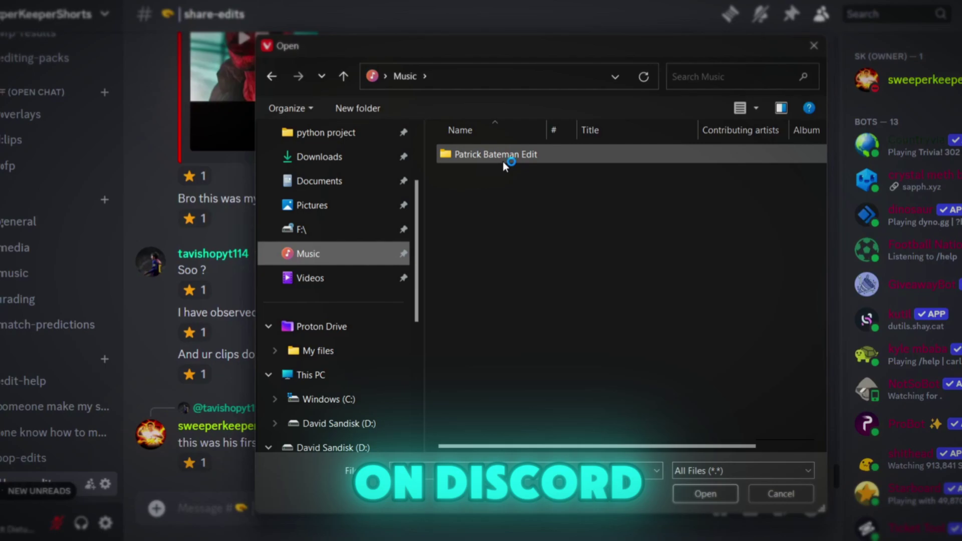
# Try to upload PATRICK BATEMAN.avi from the Patrick Bateman Edit folder to share-edits
pyautogui.doubleClick(503, 161)
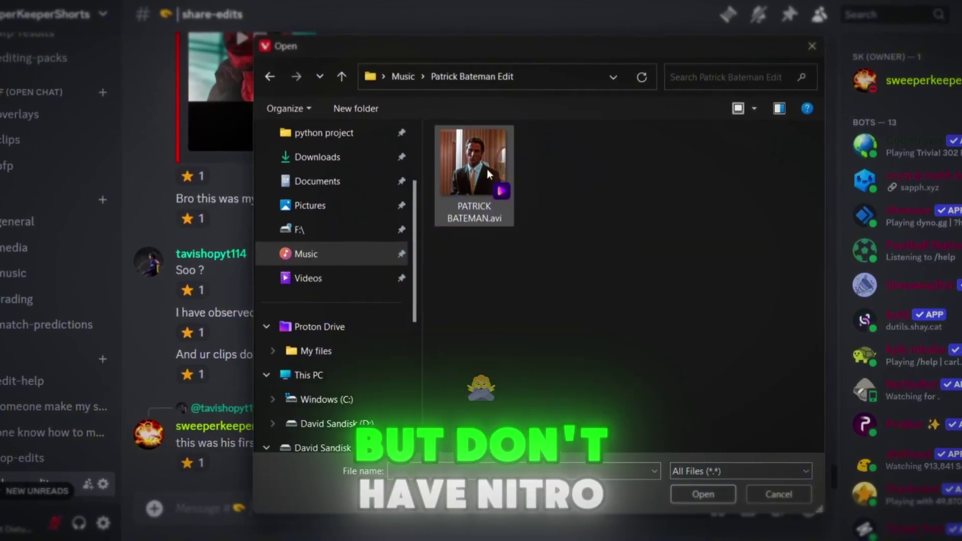
pyautogui.doubleClick(487, 170)
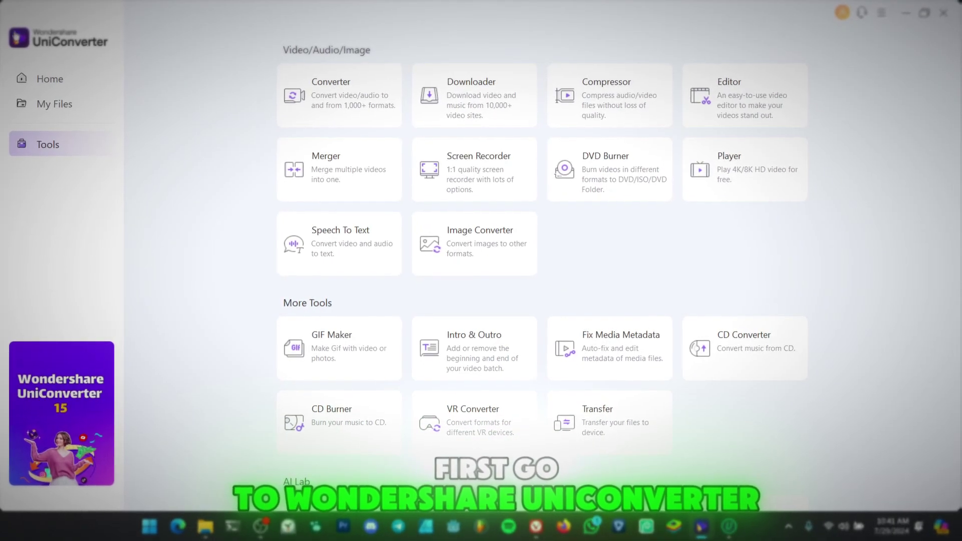
# Load SUBJECT.mp4 into the AI Video Enhancer
pyautogui.scroll(-6, 210, 136)
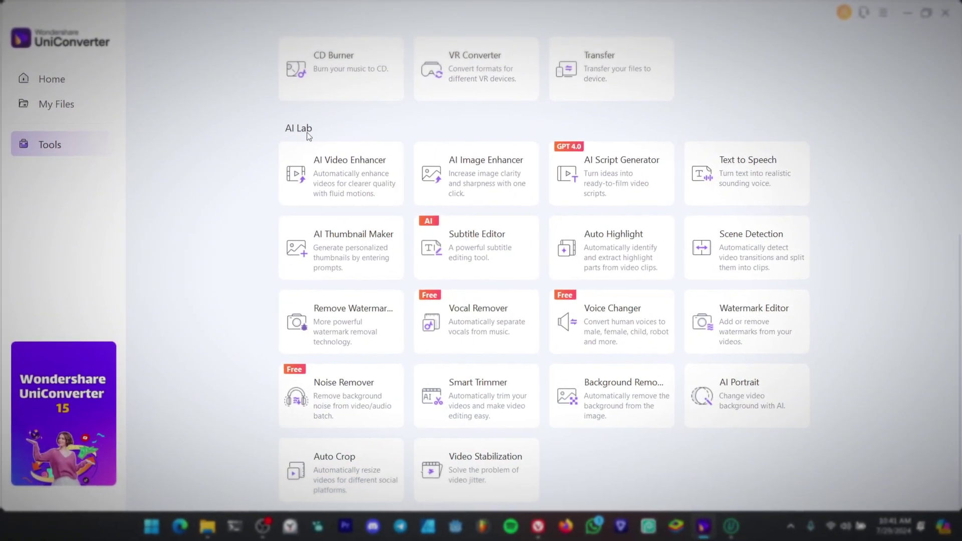
pyautogui.click(359, 166)
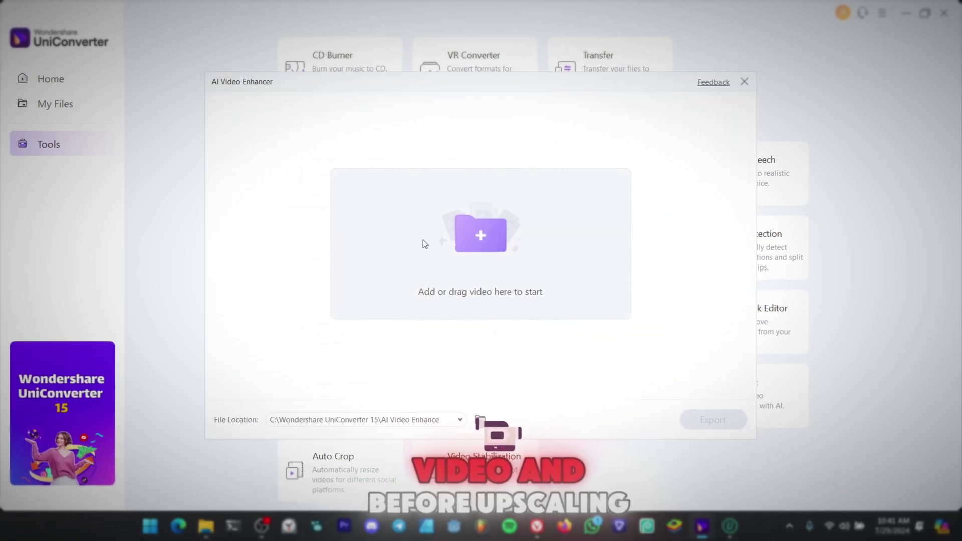
pyautogui.click(481, 236)
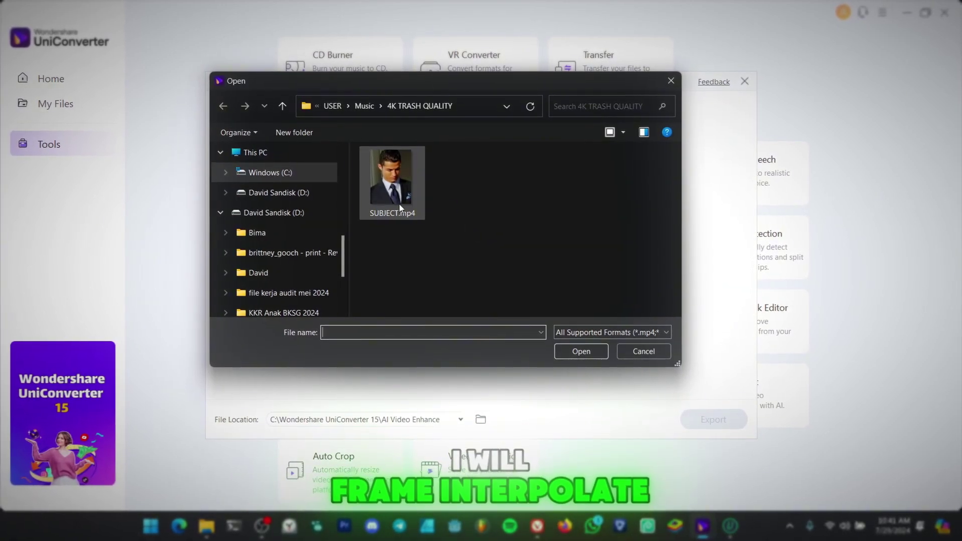
pyautogui.doubleClick(400, 181)
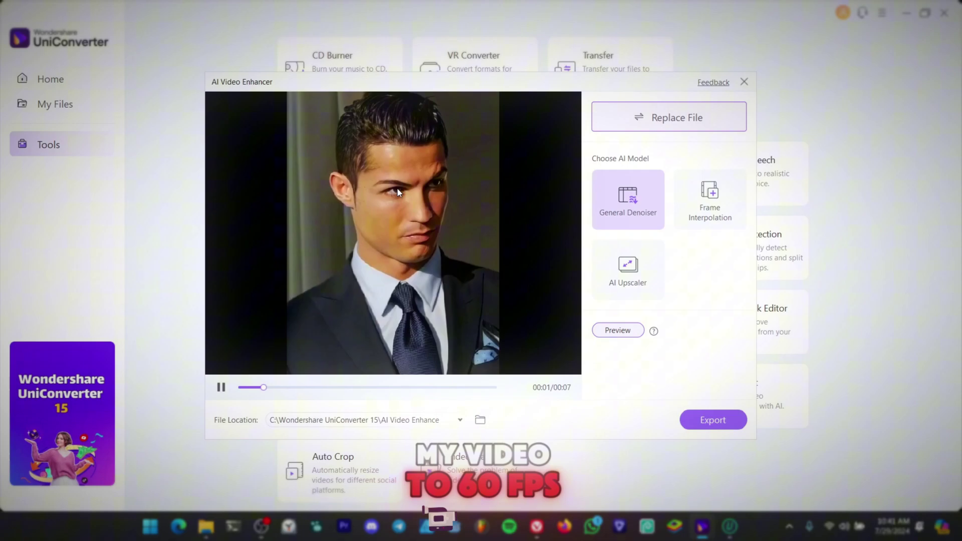
pyautogui.click(222, 387)
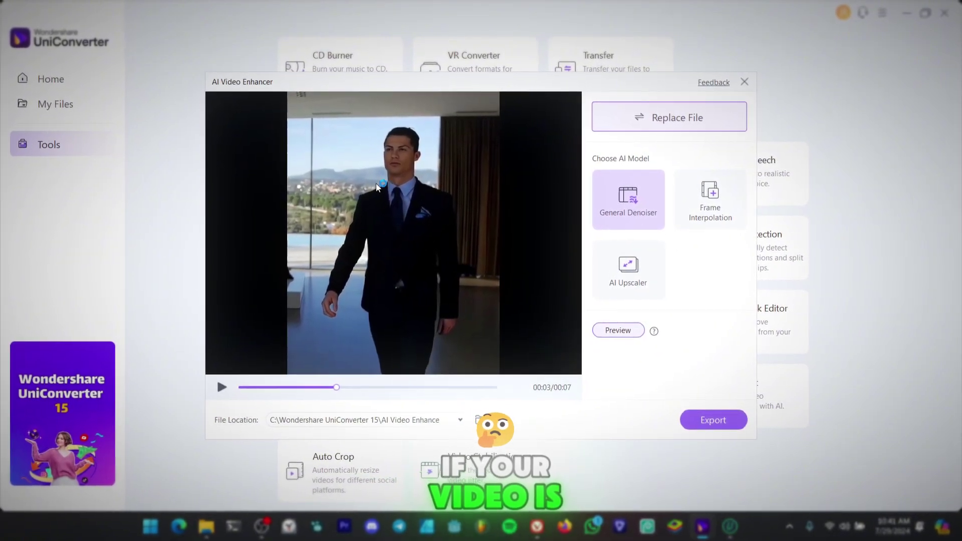
# Apply Frame Interpolation at 2X (60 FPS) smoothness and export the video
pyautogui.click(718, 204)
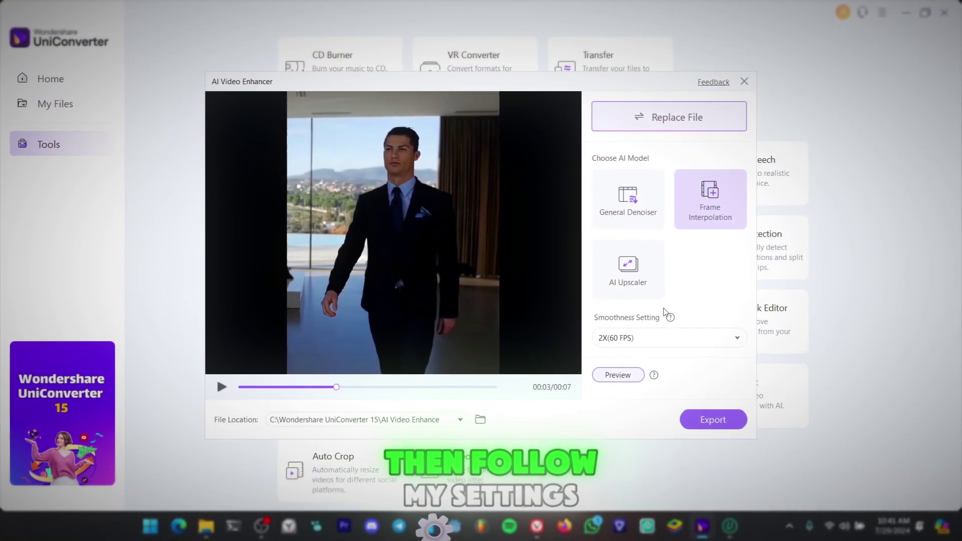
pyautogui.click(646, 345)
pyautogui.click(632, 356)
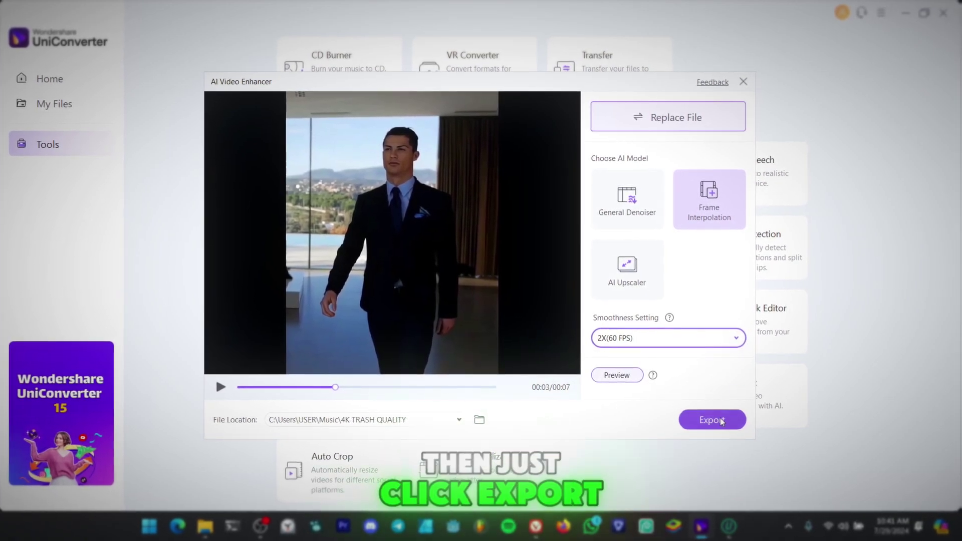
pyautogui.click(721, 420)
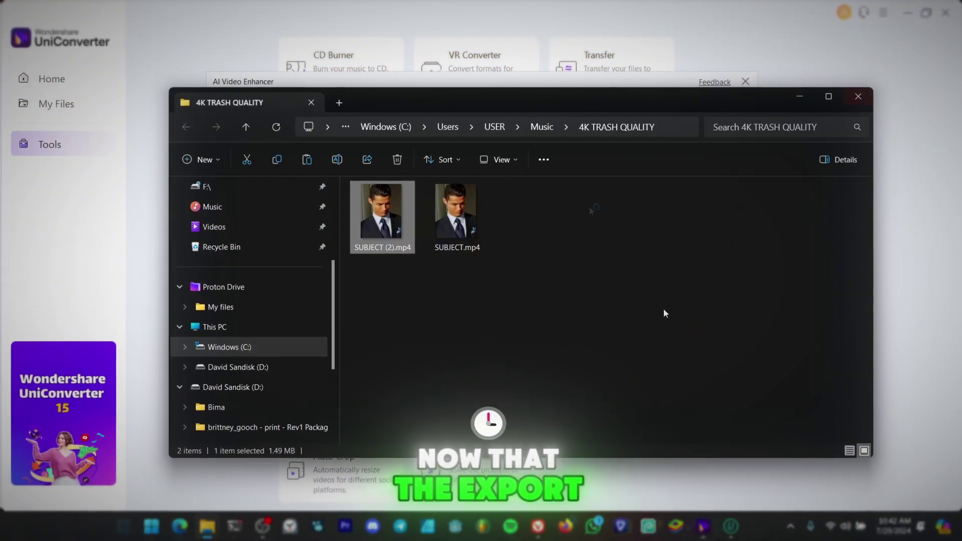
# Play SUBJECT (2).mp4 to check it, then close the AI Video Enhancer window
pyautogui.doubleClick(373, 238)
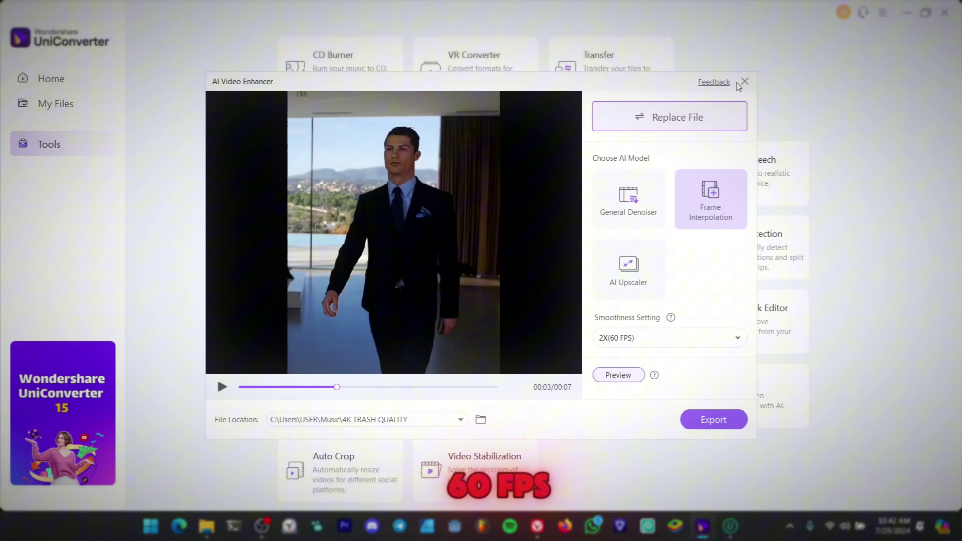
pyautogui.click(744, 81)
# Confirm closing the enhancer, then reopen it and load SUBJECT (2).mp4
pyautogui.click(517, 293)
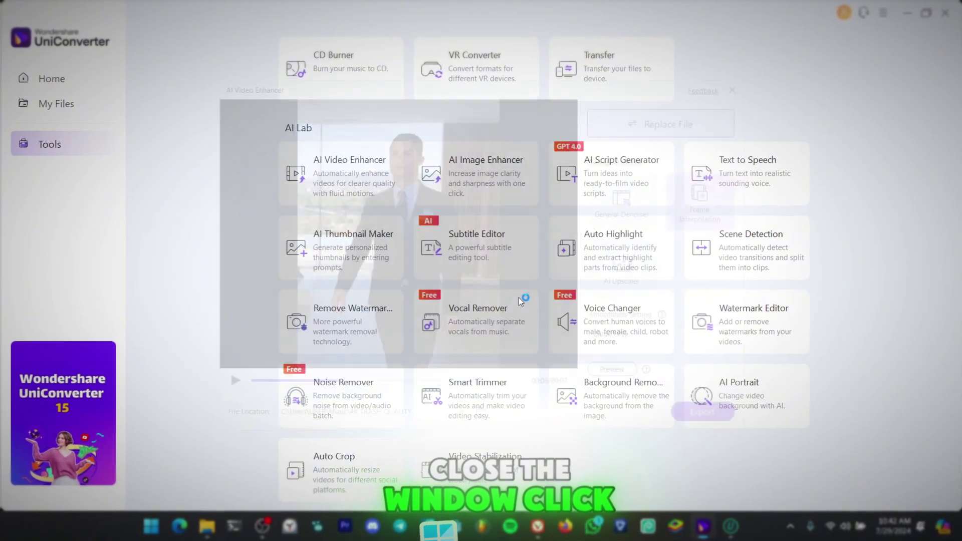
pyautogui.click(335, 182)
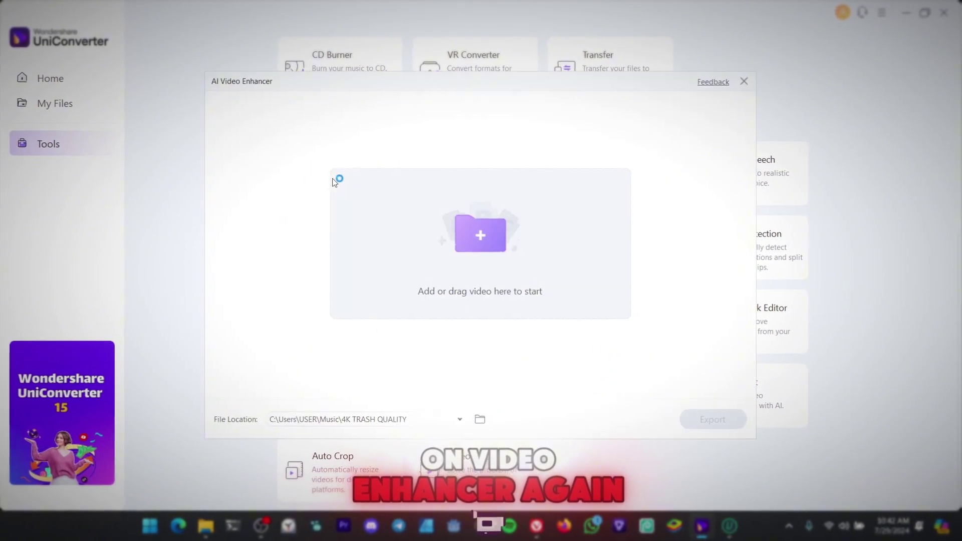
pyautogui.click(469, 233)
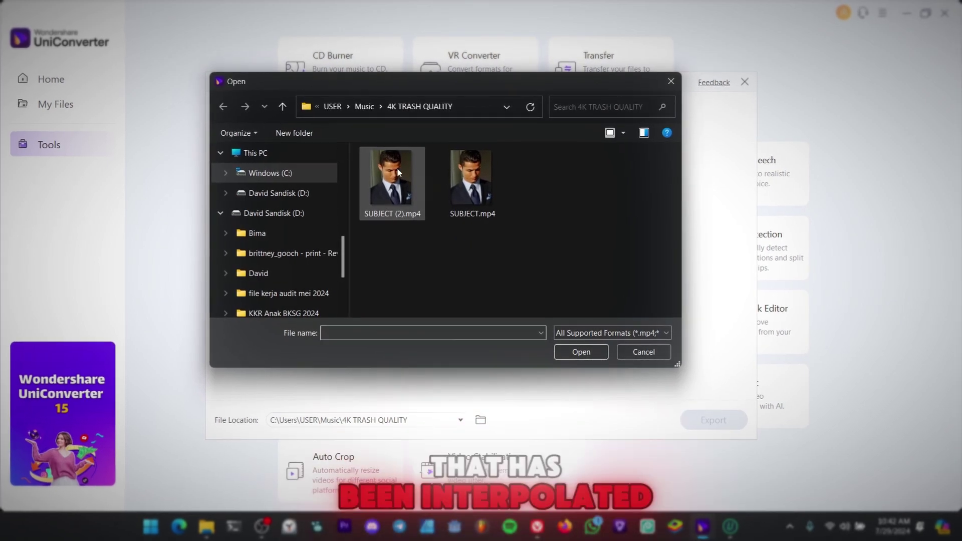
pyautogui.doubleClick(394, 171)
# Upscale with AI Upscaler at 4X (1920×2560), export it, and play the result
pyautogui.click(628, 266)
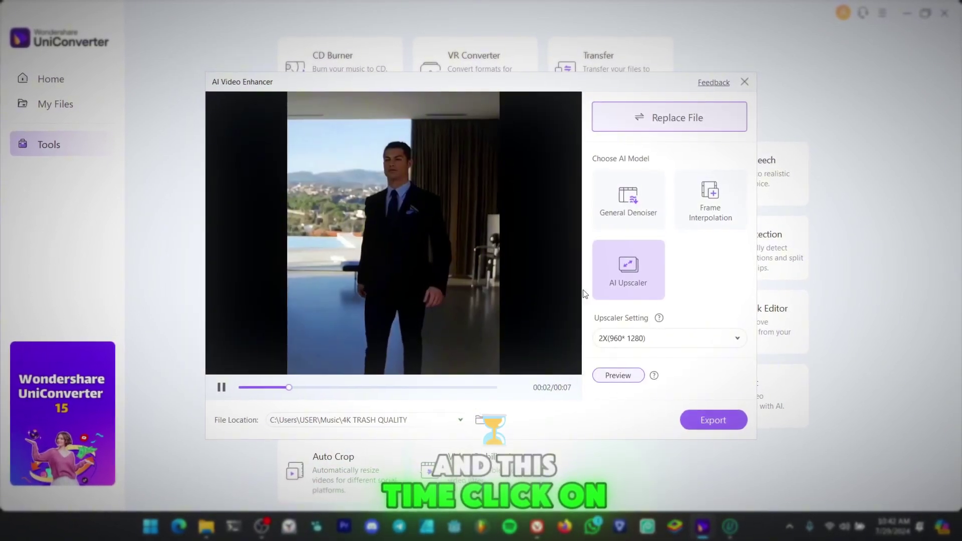
pyautogui.click(232, 388)
pyautogui.click(635, 344)
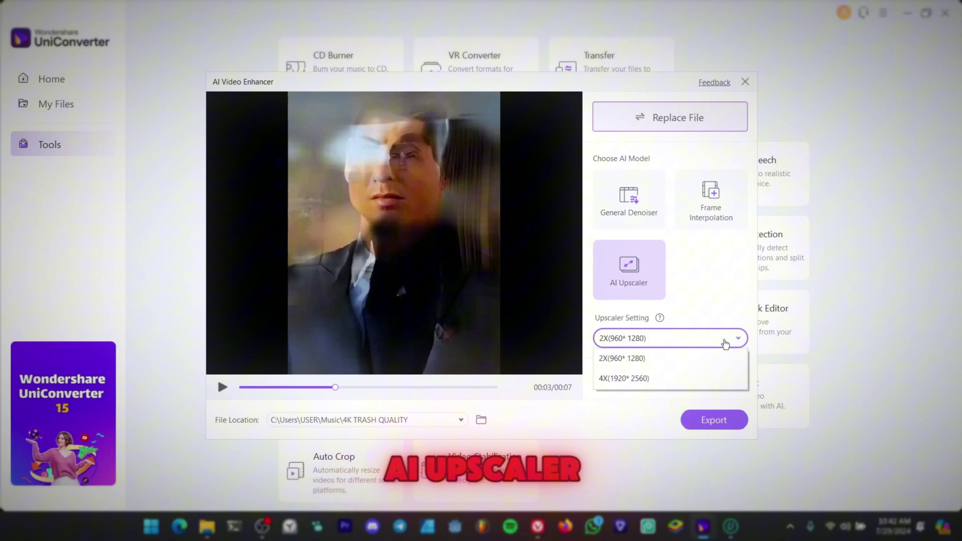
pyautogui.click(712, 419)
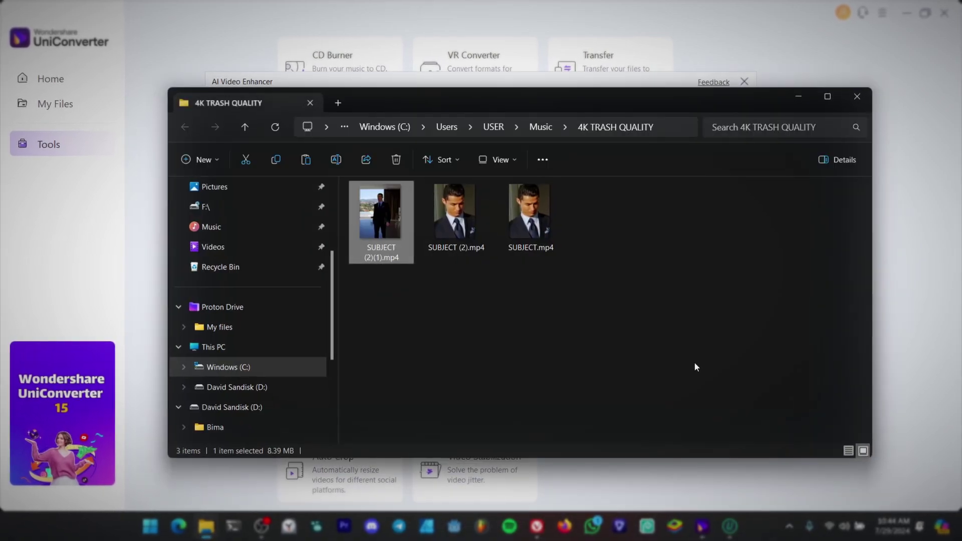
pyautogui.doubleClick(382, 215)
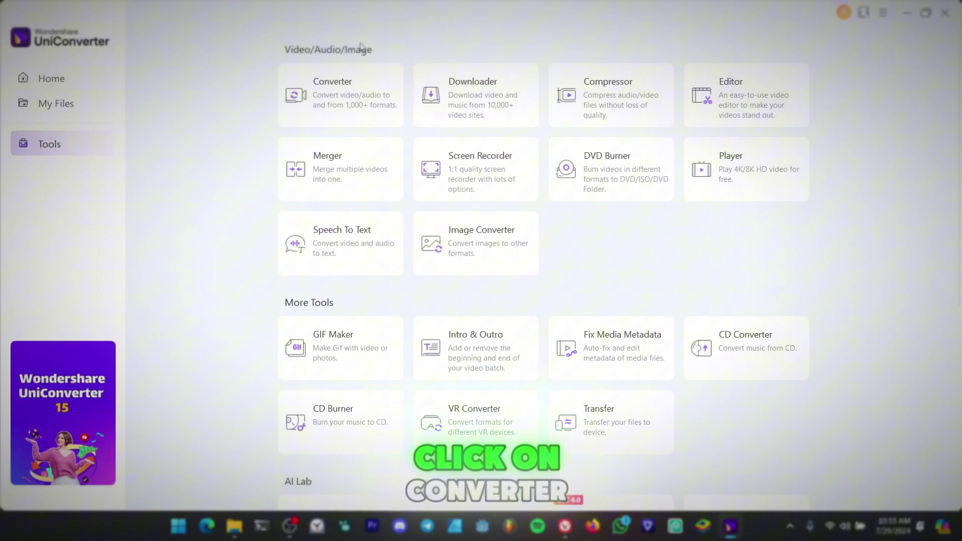
# Add PATRICK BATEMAN.avi to the Converter with H264 encoder and 60 fps output settings
pyautogui.click(334, 86)
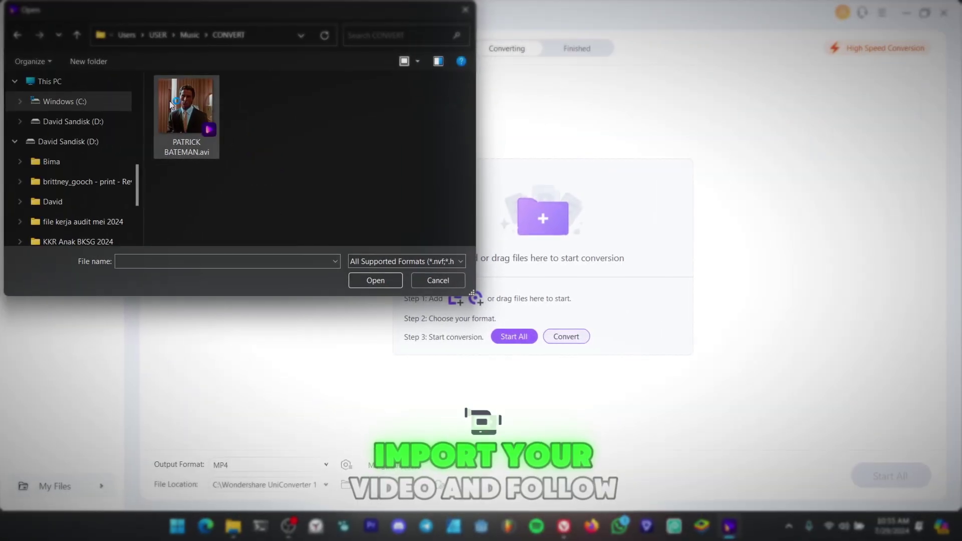
pyautogui.doubleClick(186, 115)
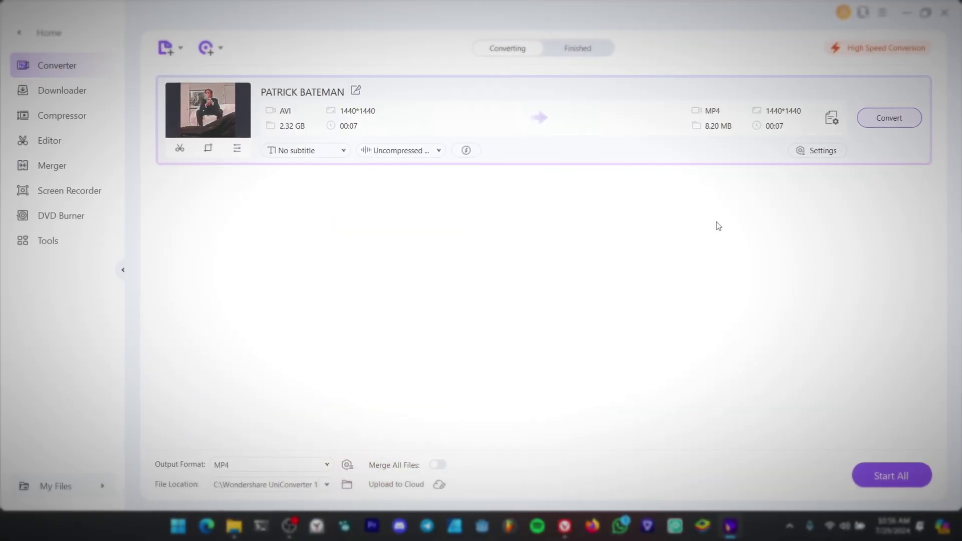
pyautogui.click(821, 150)
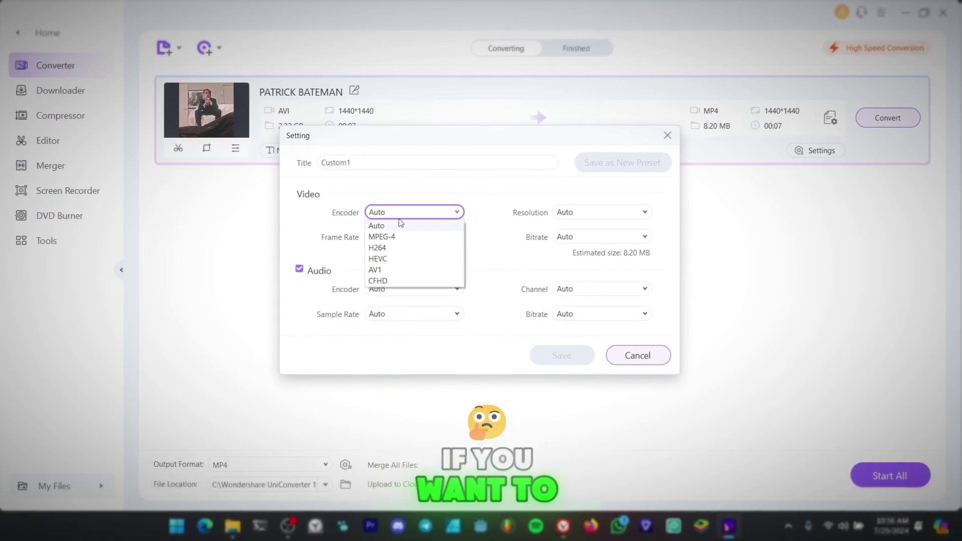
pyautogui.click(399, 249)
pyautogui.click(407, 237)
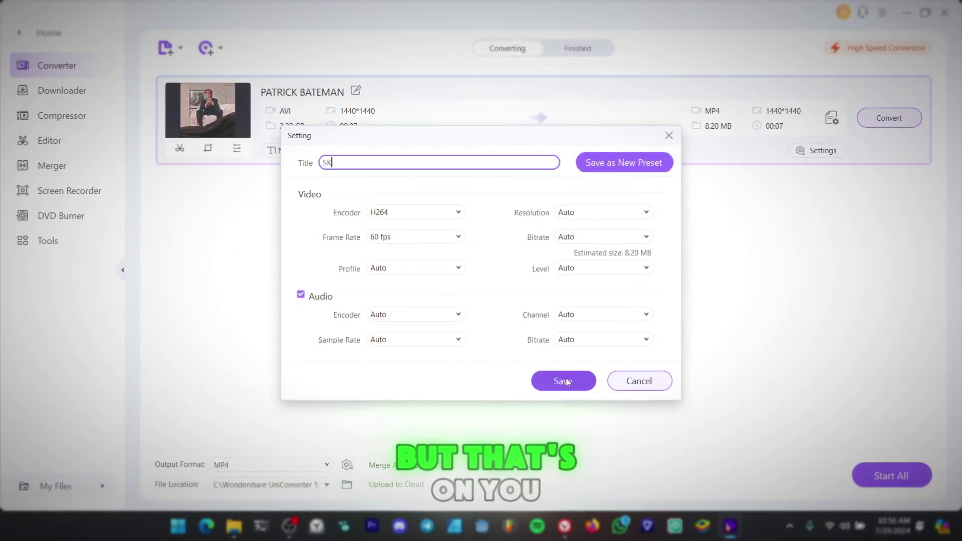
pyautogui.click(564, 381)
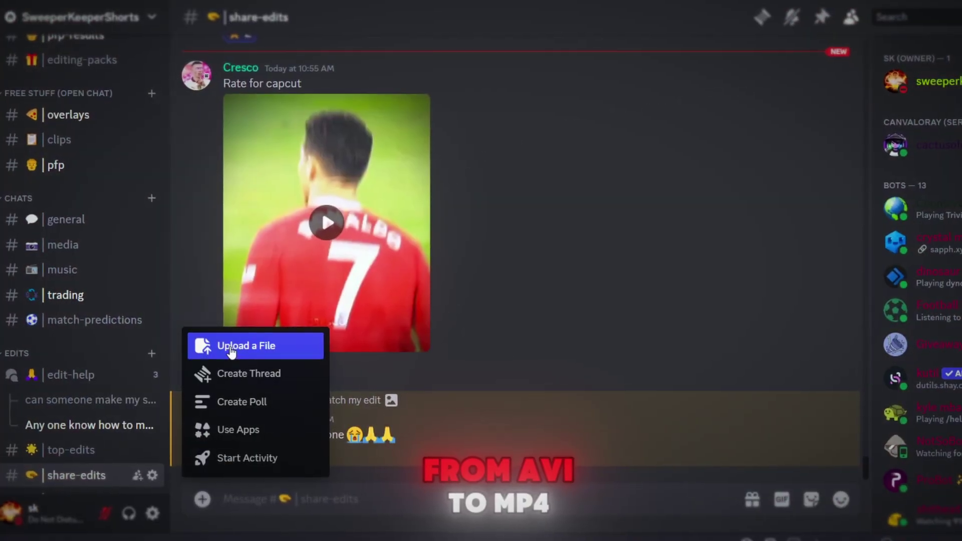
# Post PATRICK BATEMAN.mp4 with 'watch this super cool edit', then play it and star it
pyautogui.click(231, 346)
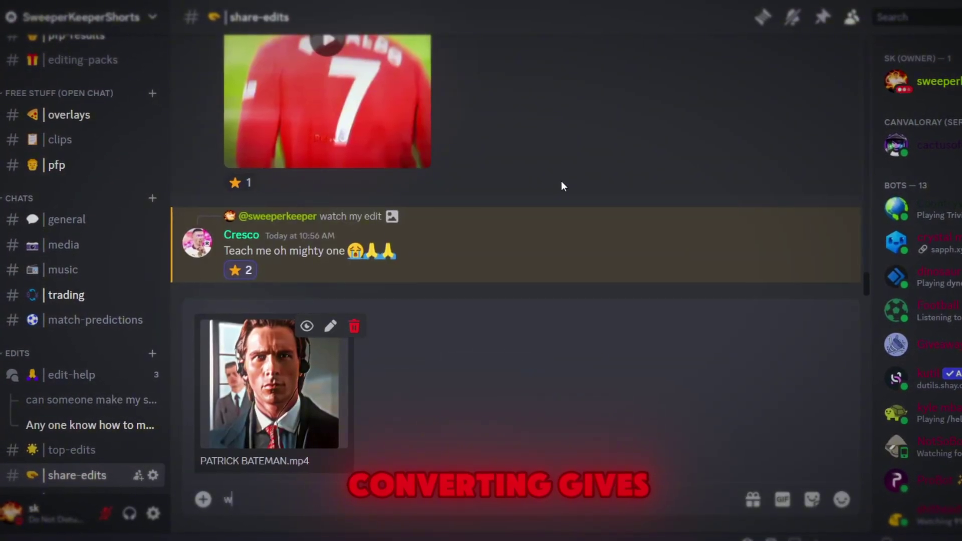
pyautogui.write('watch this super cool edit aga')
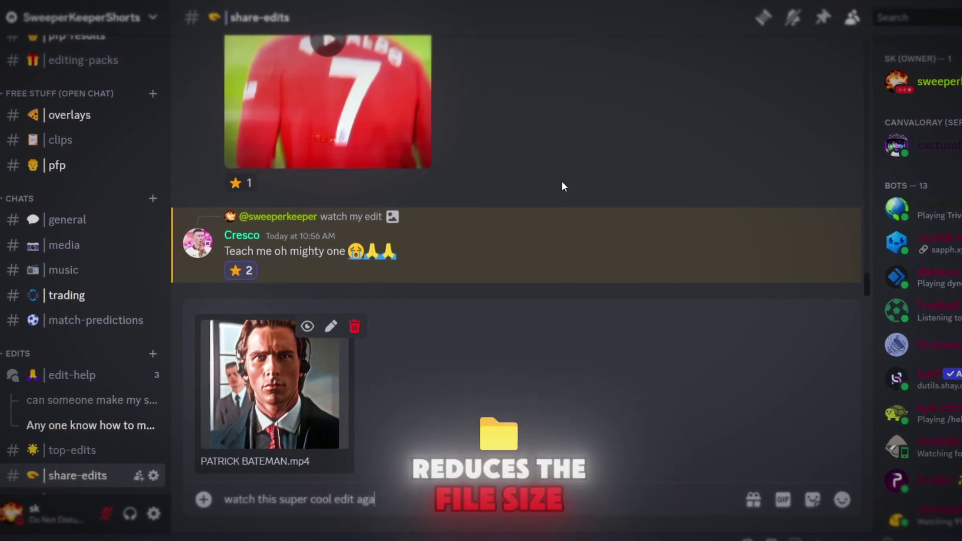
pyautogui.press('Return')
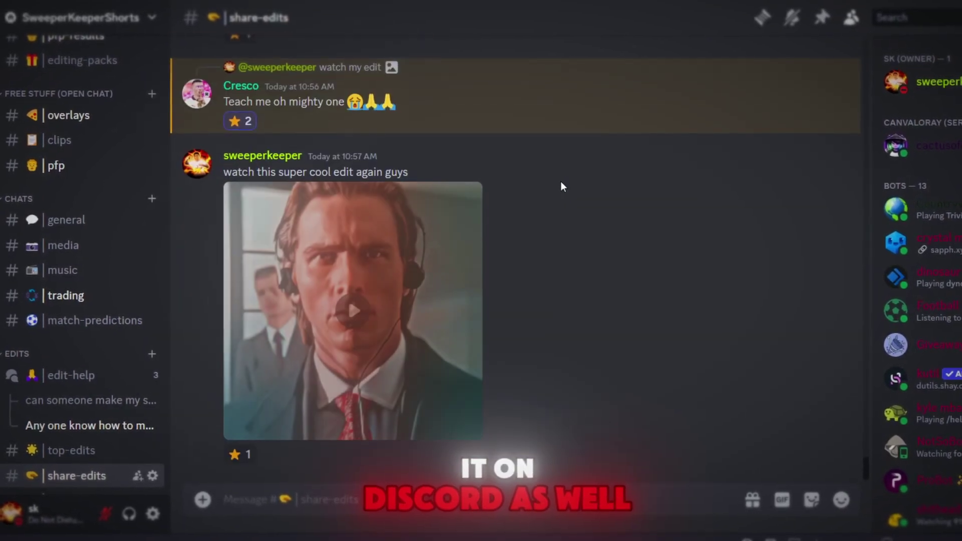
pyautogui.click(240, 454)
pyautogui.click(230, 420)
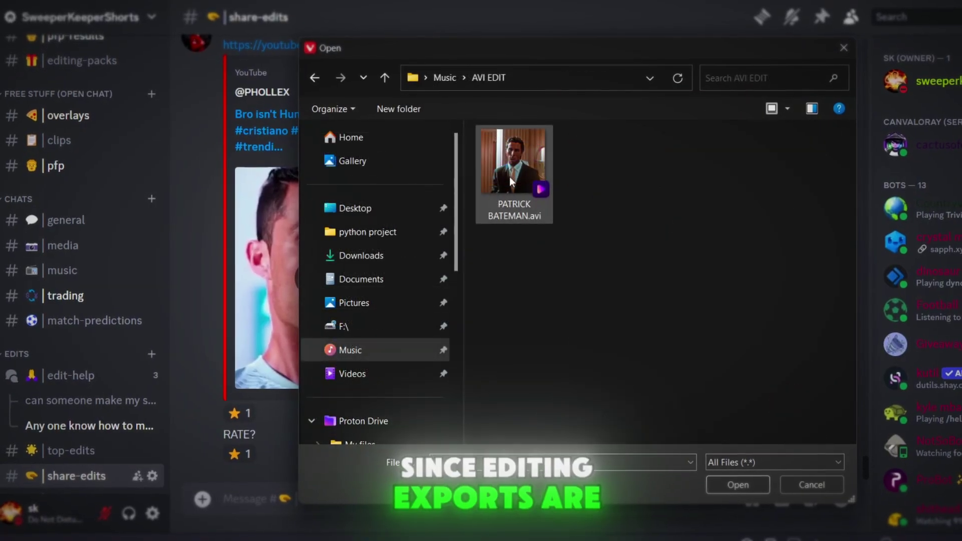
# Try to upload PATRICK BATEMAN.avi again and dismiss the 25MB size warning
pyautogui.doubleClick(509, 177)
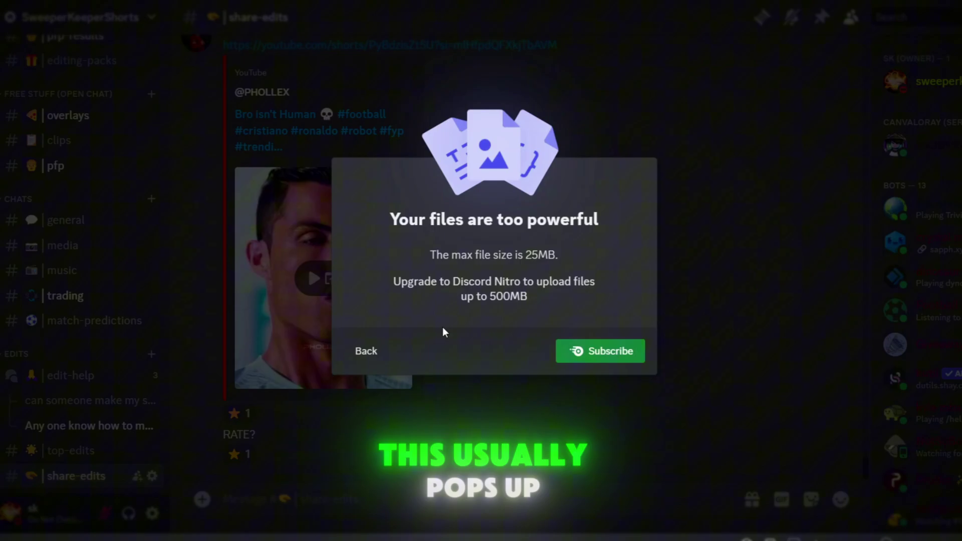
pyautogui.click(373, 358)
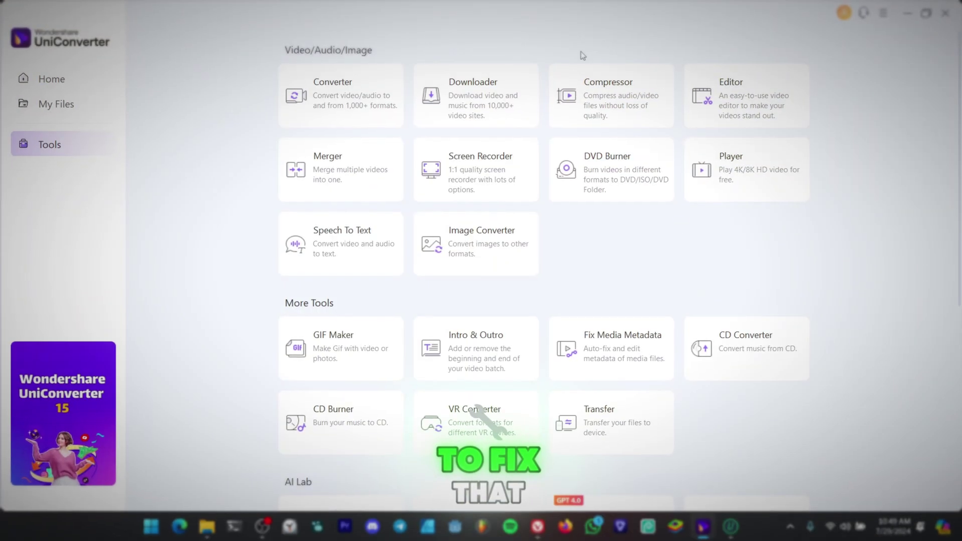
# Compress the PATRICK BATEMAN video in Compressor with MP4 as the output format
pyautogui.click(626, 105)
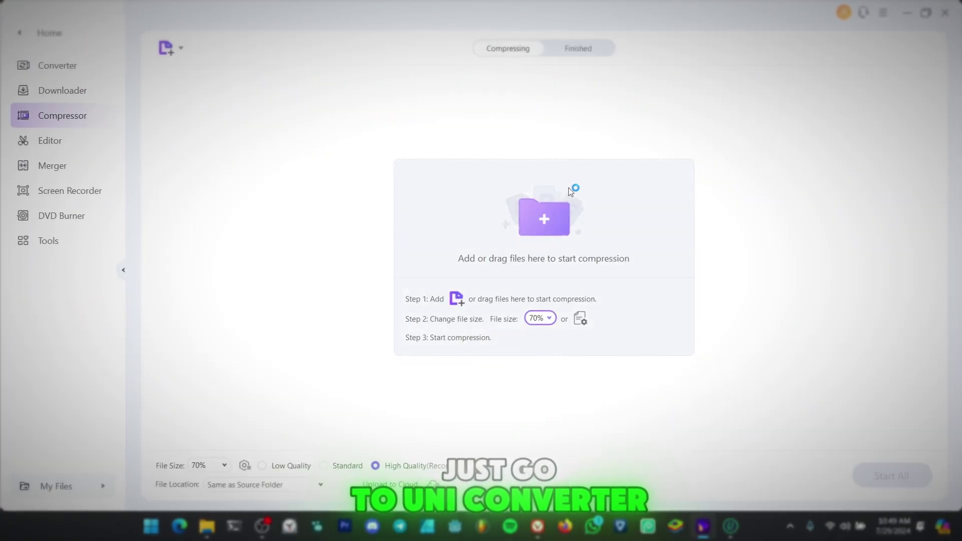
pyautogui.click(545, 221)
pyautogui.doubleClick(193, 115)
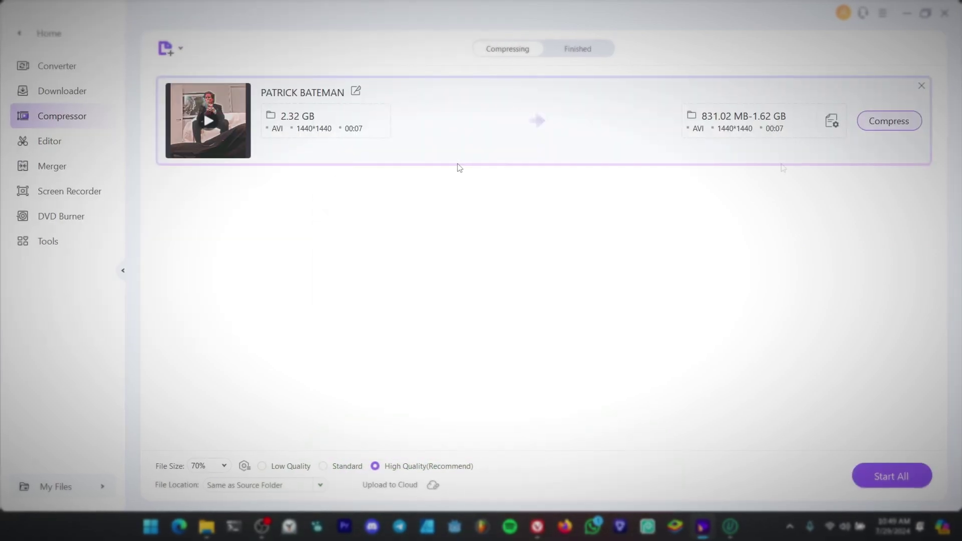
pyautogui.click(832, 122)
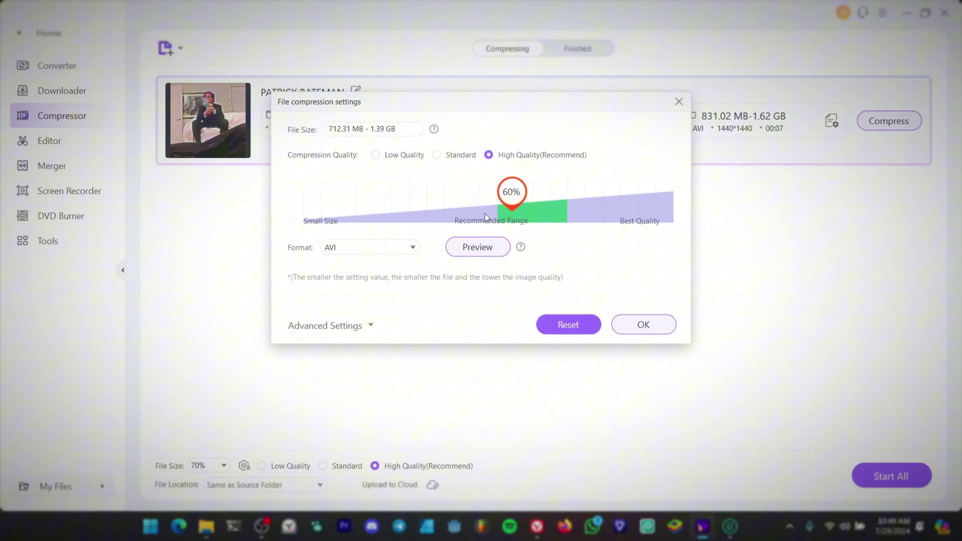
pyautogui.click(373, 248)
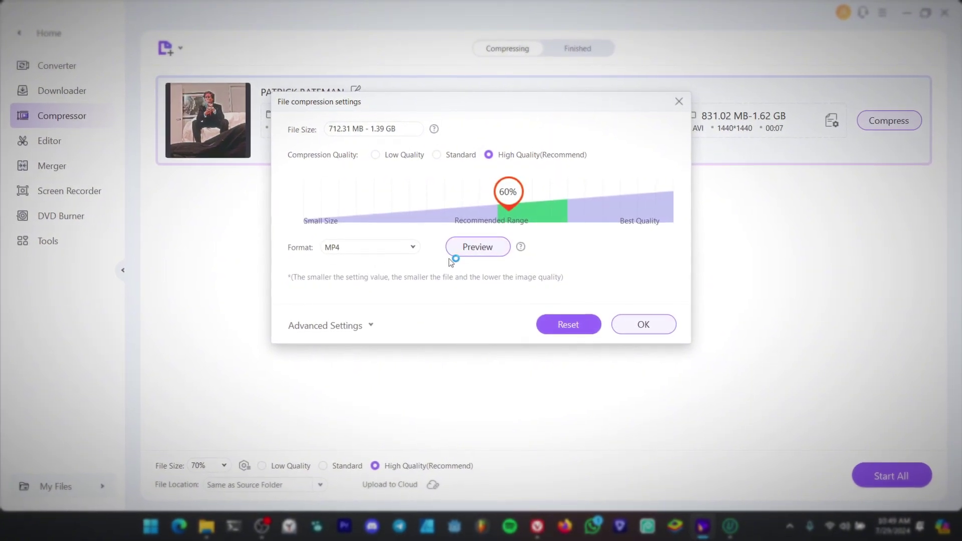
pyautogui.click(635, 325)
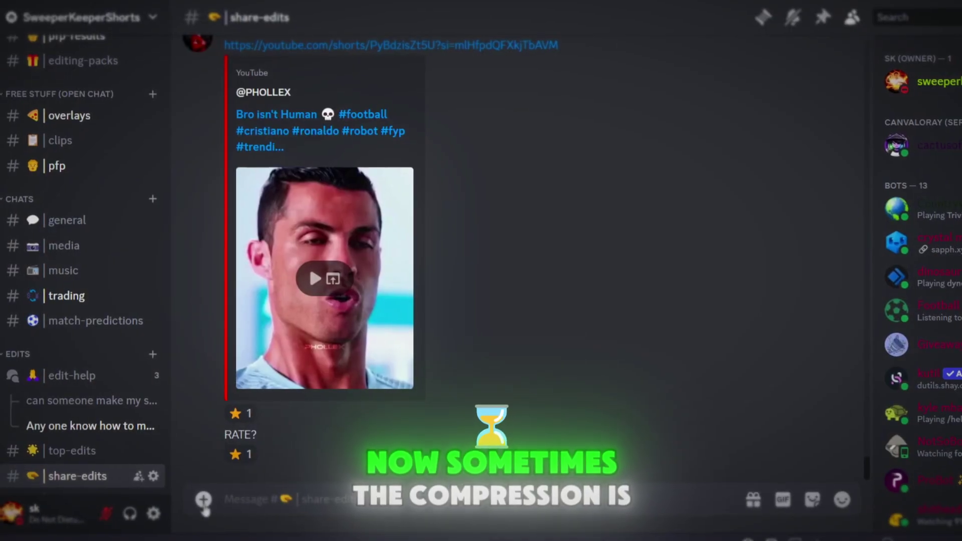
# Try to upload the compressed PATRICK BATEMAN MP4 to share-edits
pyautogui.click(203, 500)
pyautogui.click(247, 343)
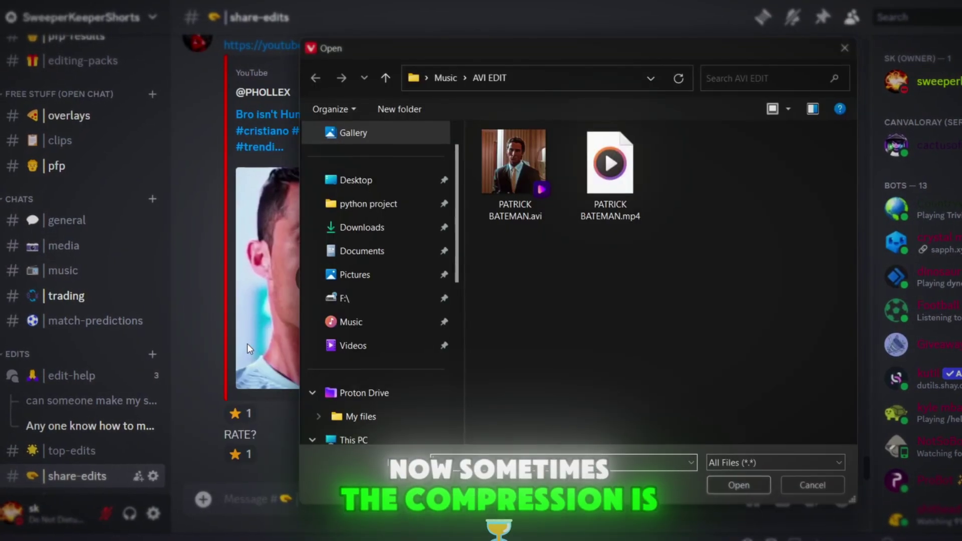
pyautogui.doubleClick(614, 158)
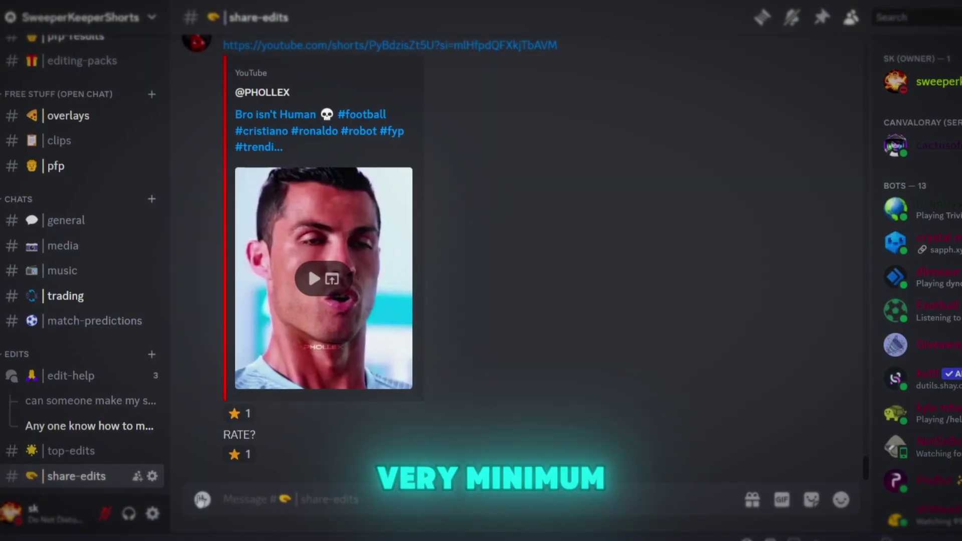
# Try to upload PATRICK BATEMAN (2).mp4, dismiss the 25MB warning, and reopen compression settings
pyautogui.click(202, 500)
pyautogui.click(206, 345)
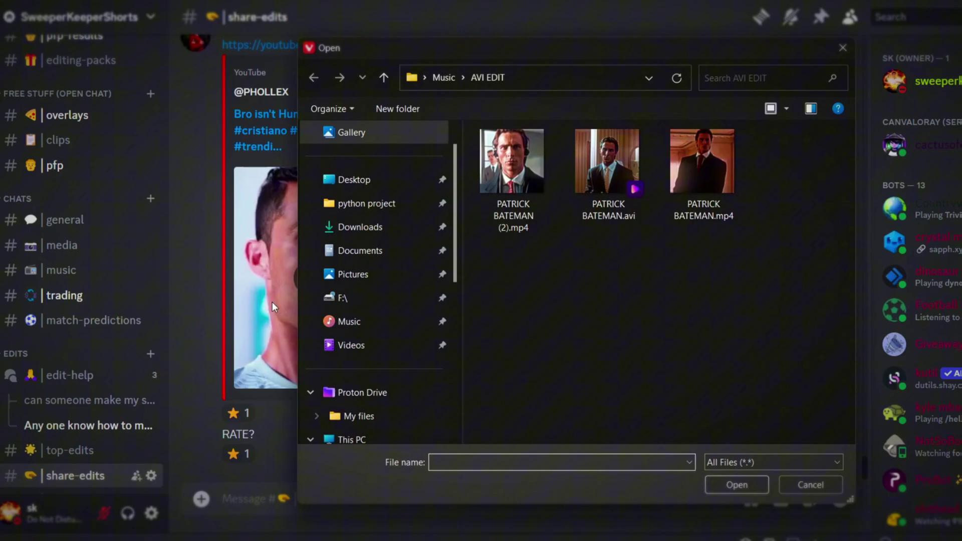
pyautogui.doubleClick(533, 172)
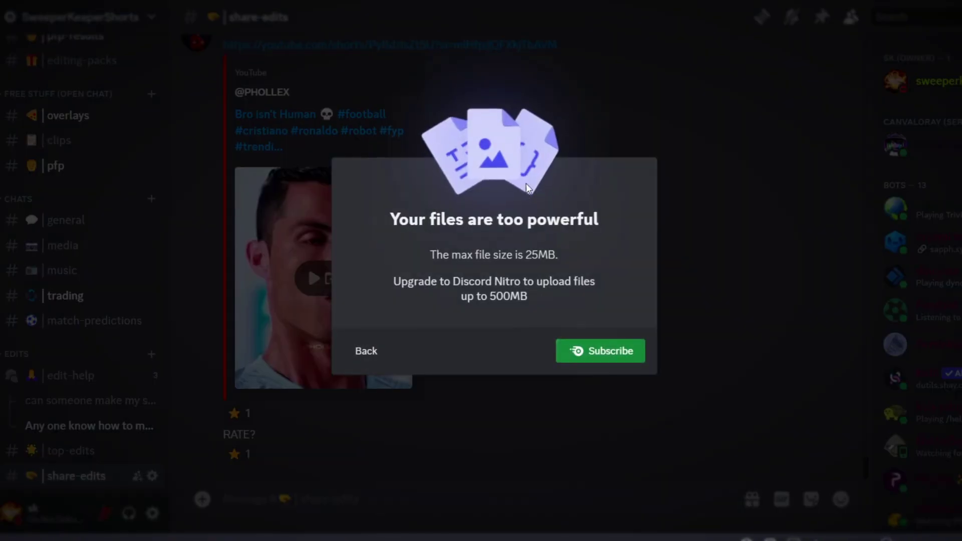
pyautogui.click(366, 351)
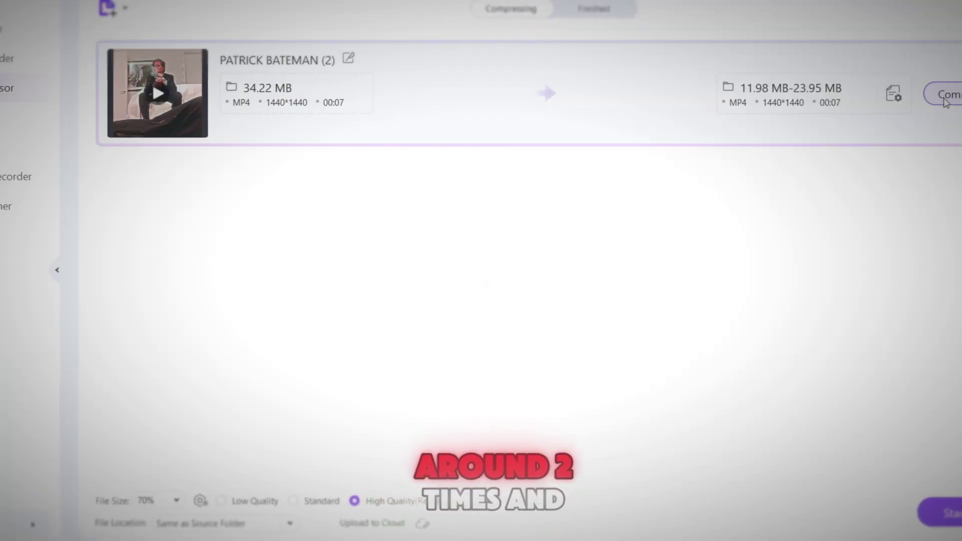
pyautogui.click(894, 93)
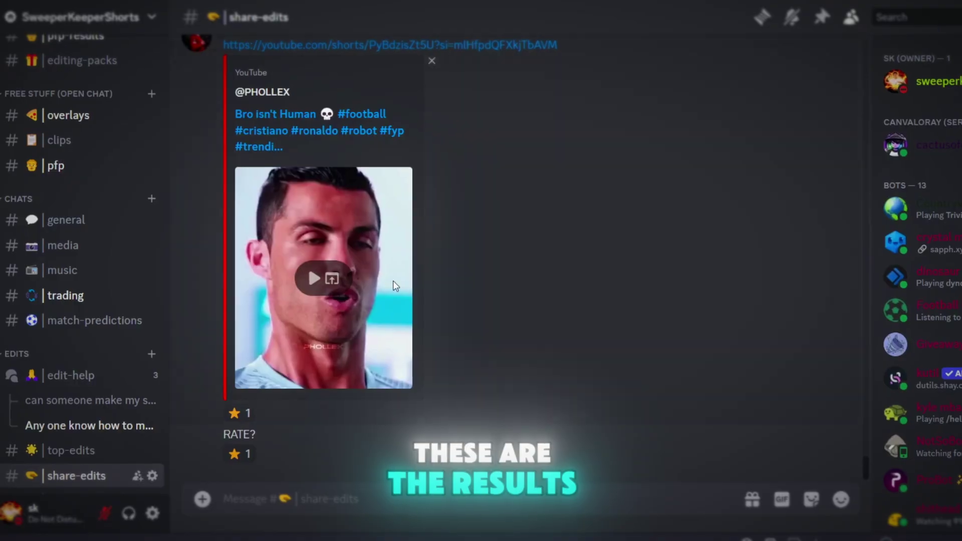
# Attach PATRICK BATEMAN (2) (3).mp4 and send it with the message 'watch my edit'
pyautogui.click(202, 499)
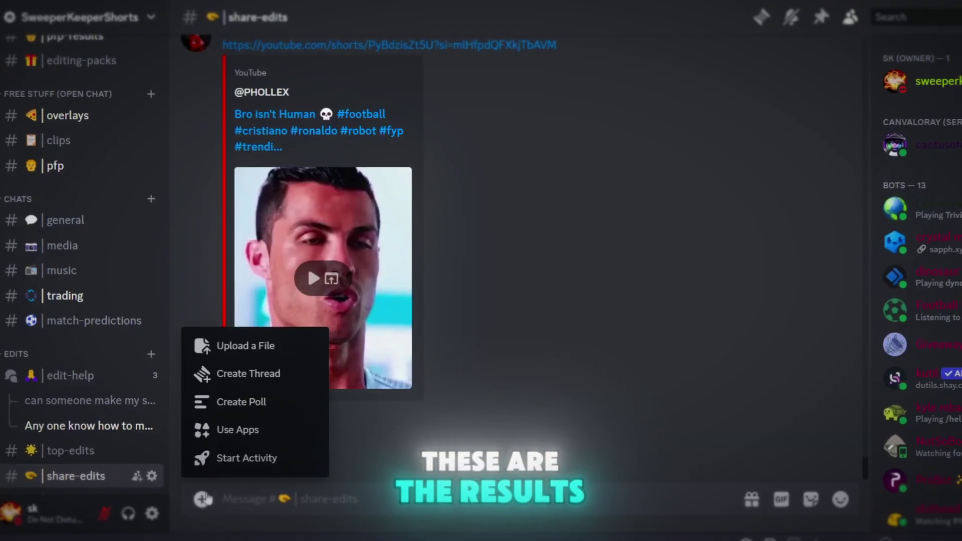
pyautogui.click(239, 346)
pyautogui.doubleClick(602, 169)
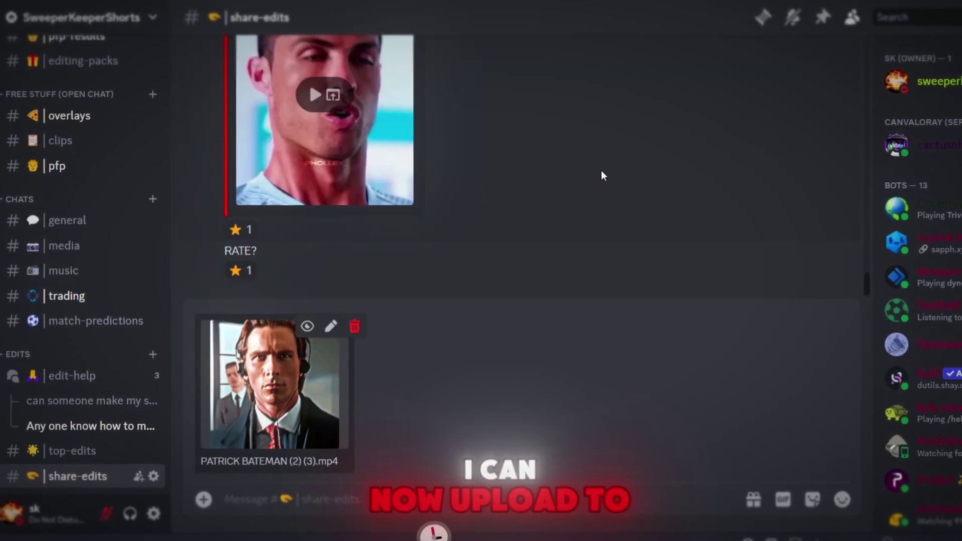
pyautogui.write('watch my edit')
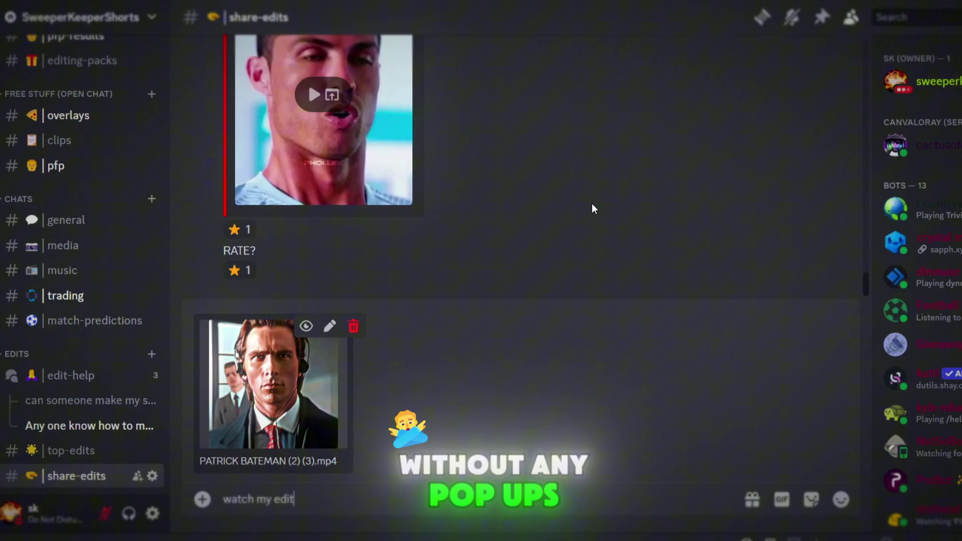
pyautogui.press('Return')
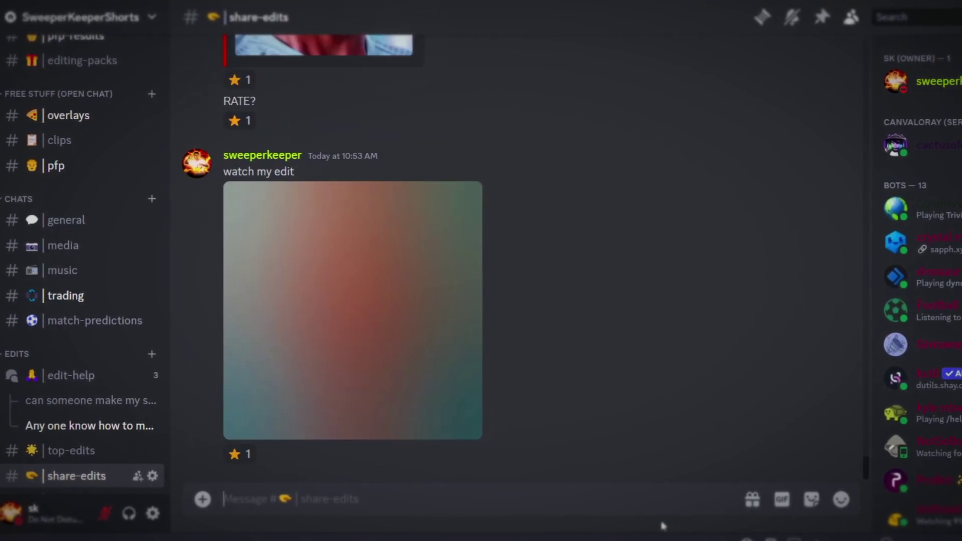
# Play the posted edit's video thumbnail in Discord's share-edits channel
pyautogui.click(242, 392)
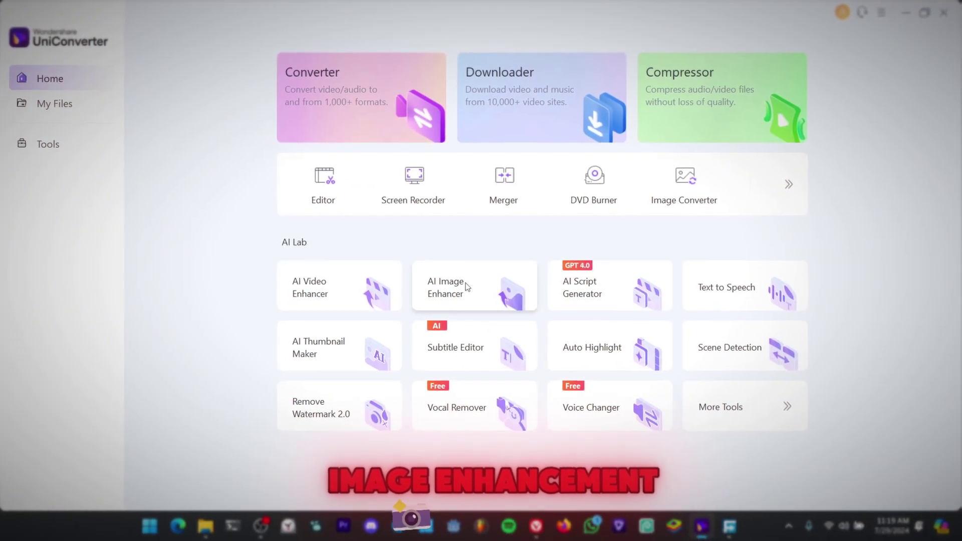
# Load the 512x512 Ronaldo PNG into AI Image Enhancer for a 4X upscale to 1024*1024
pyautogui.click(465, 284)
pyautogui.click(470, 209)
pyautogui.click(328, 159)
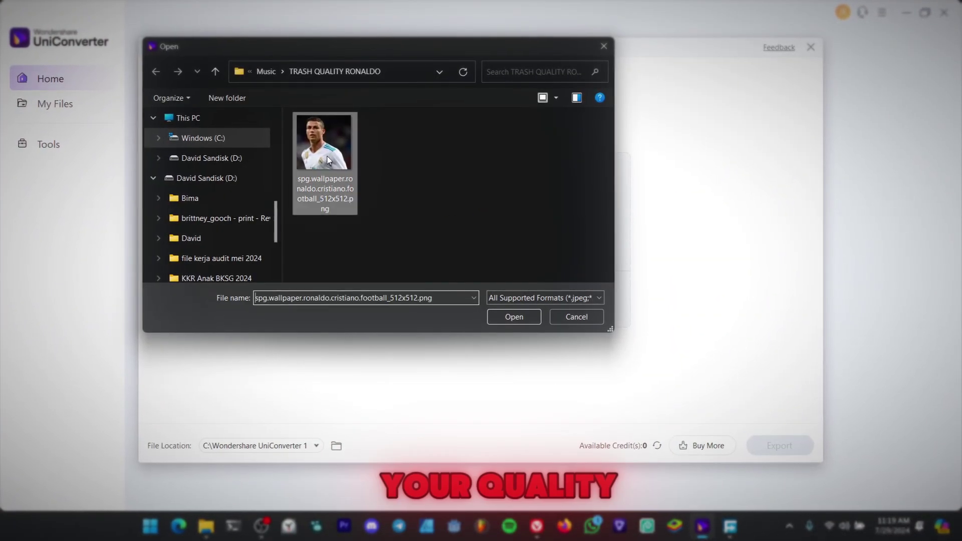
pyautogui.doubleClick(328, 156)
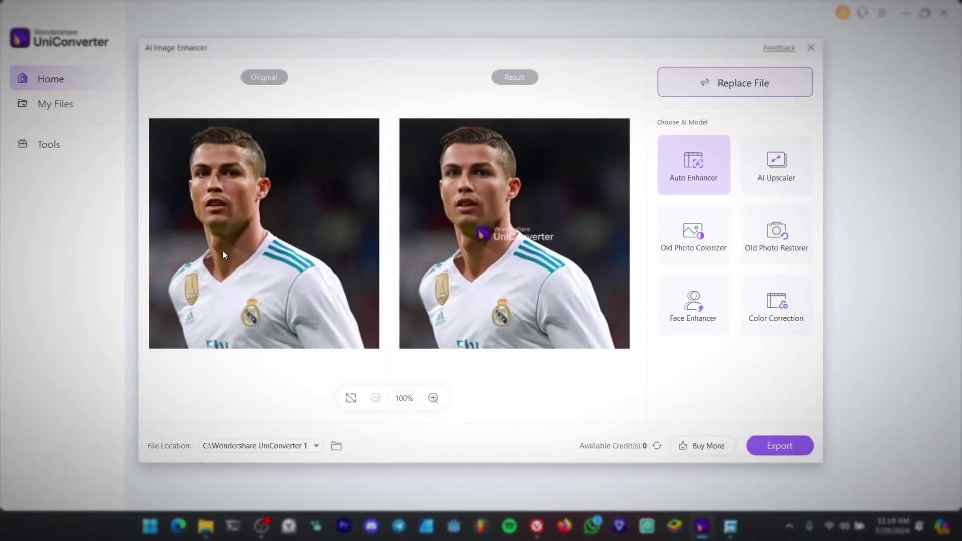
pyautogui.scroll(5, 446, 185)
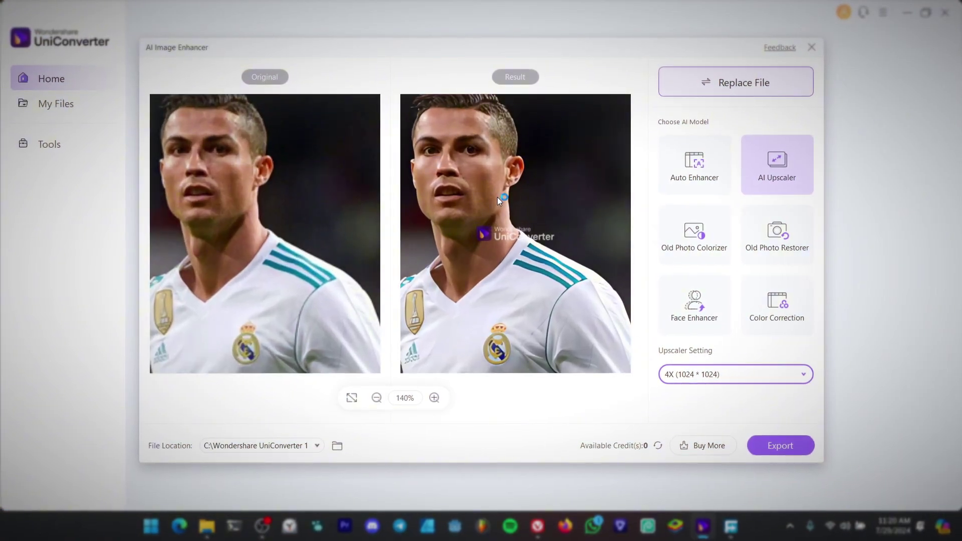
pyautogui.scroll(5, 442, 174)
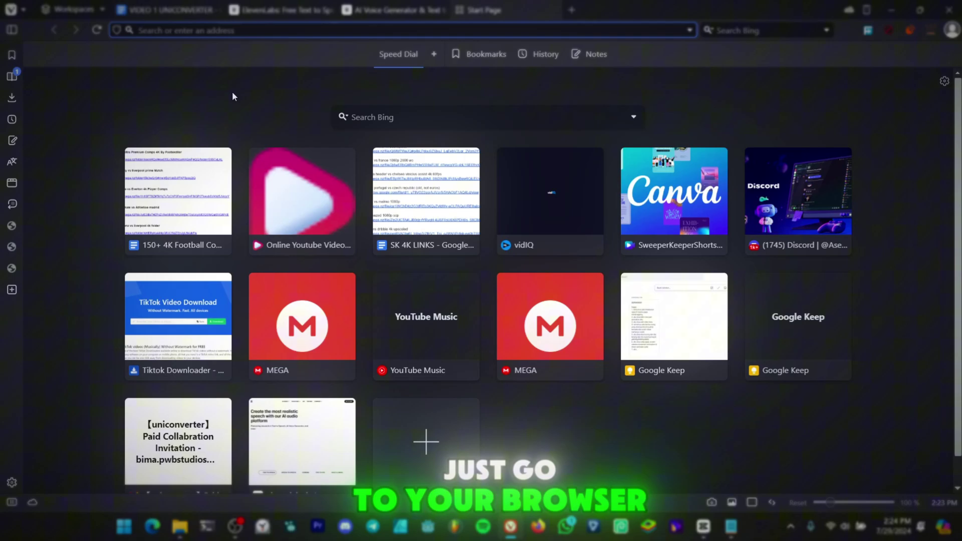
# Search 'wondershare uniconverter' and save the installer uniconverter15_setup_full14236.exe from the landing page
pyautogui.write('wondershare uniconv')
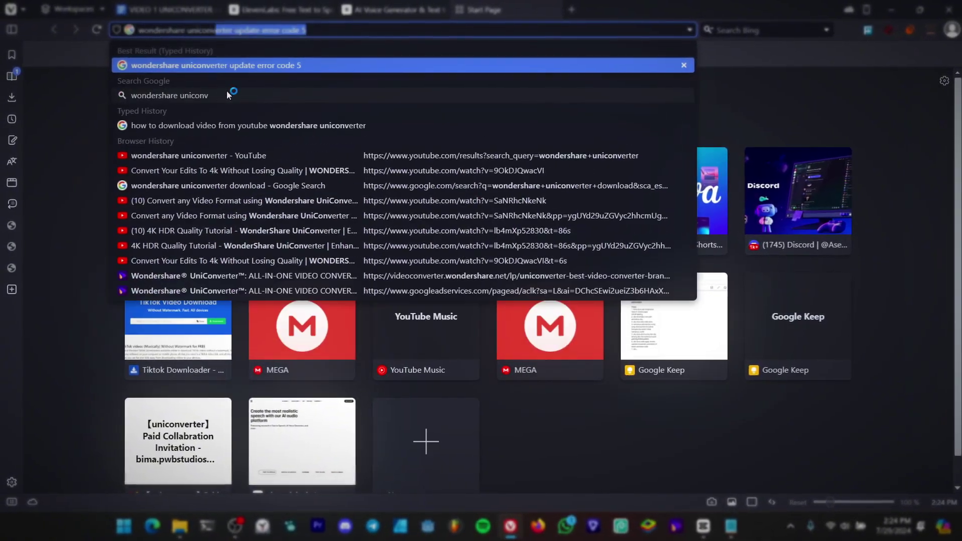
pyautogui.write('erter')
pyautogui.press('Return')
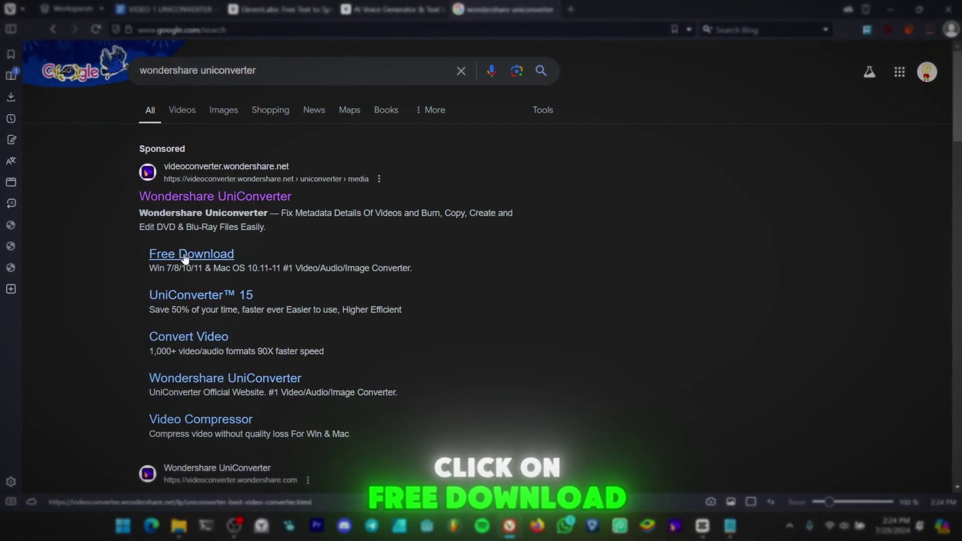
pyautogui.click(186, 255)
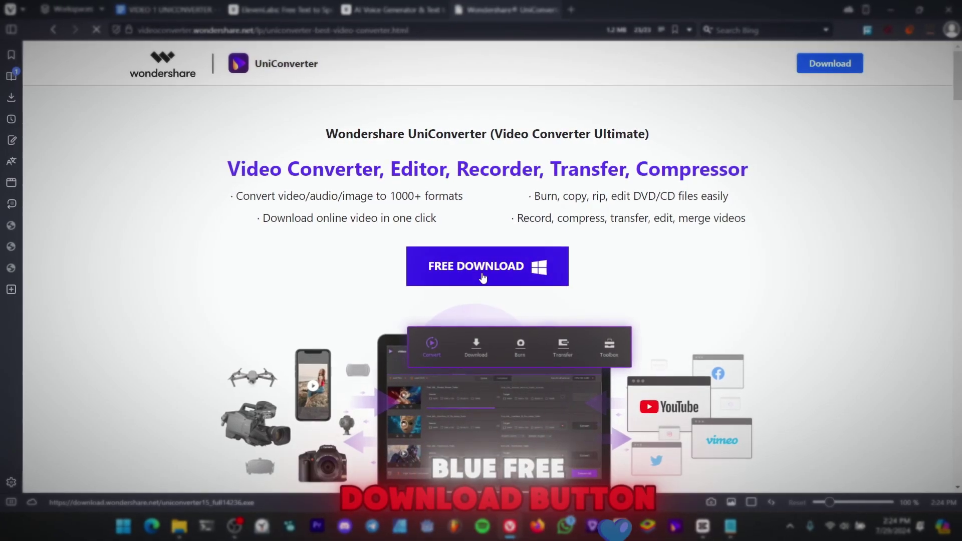
pyautogui.click(483, 277)
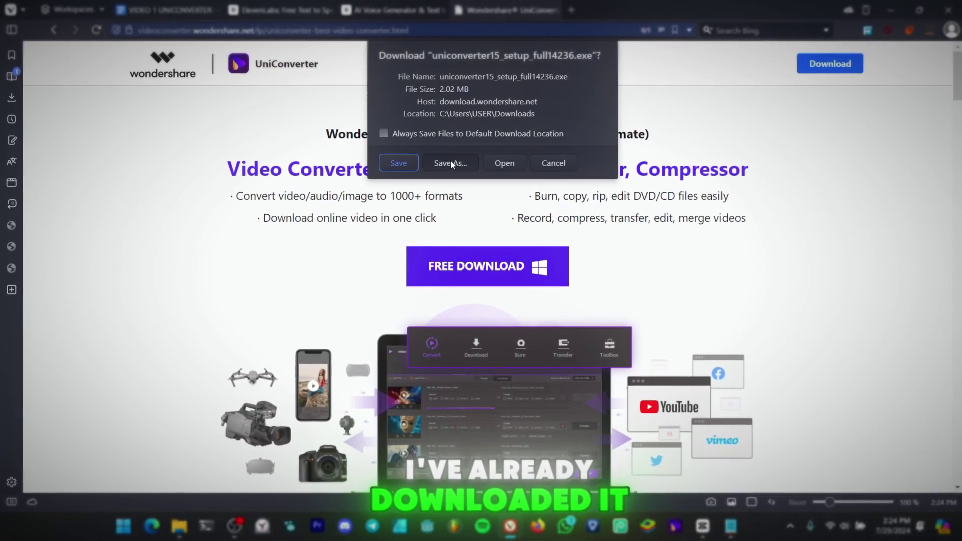
pyautogui.click(450, 163)
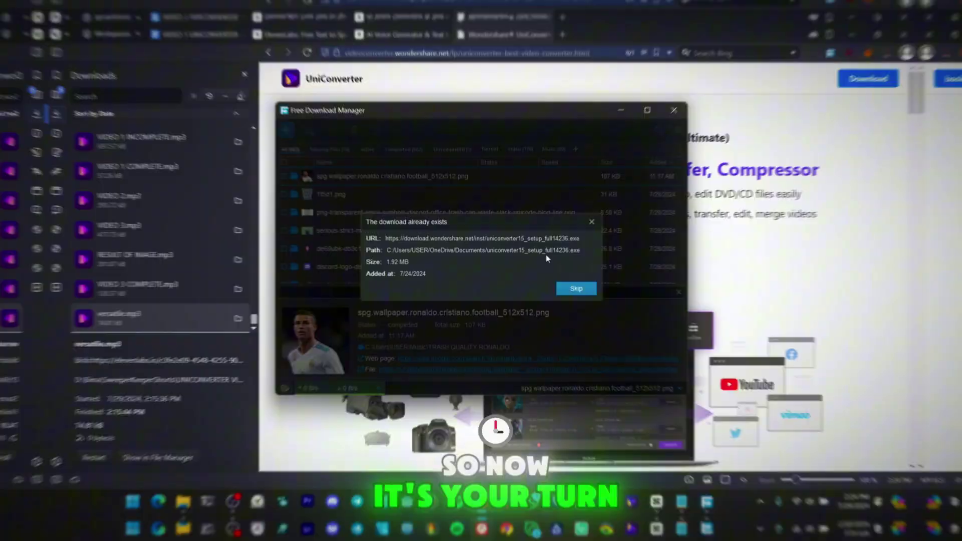